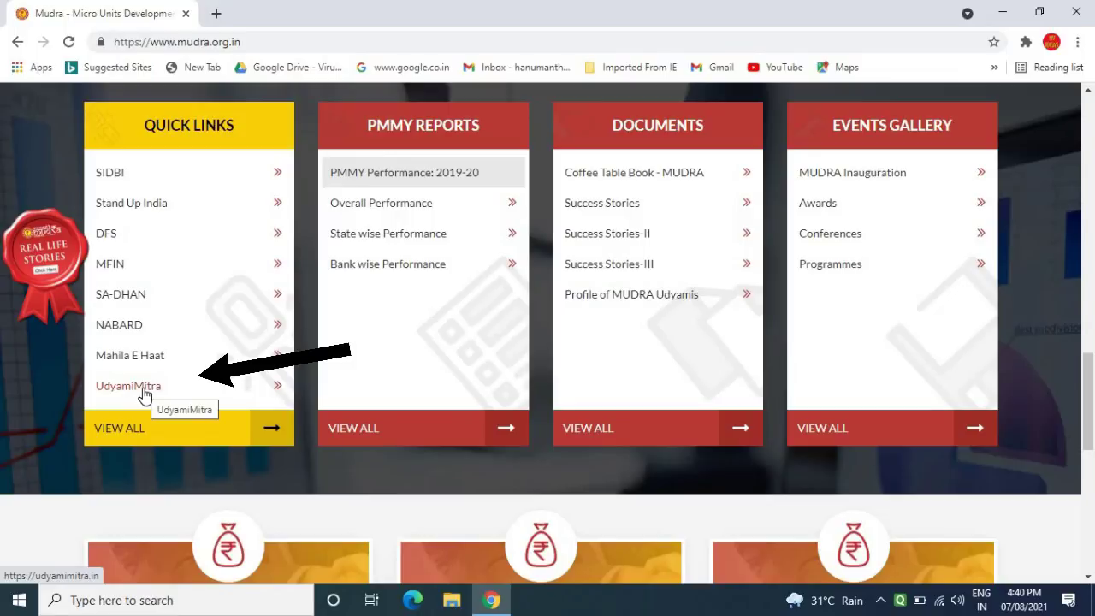
- Open the UdyamiMitra portal from the Mudra quick links, dismiss its announcement and go to the Mudra Loans application registration
click(143, 392)
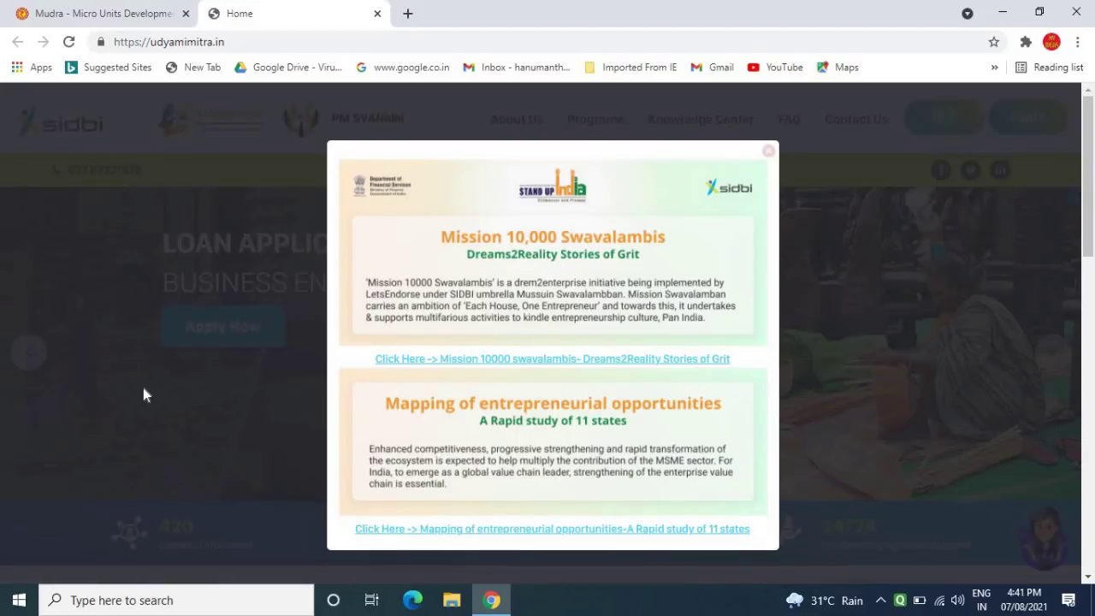
click(768, 154)
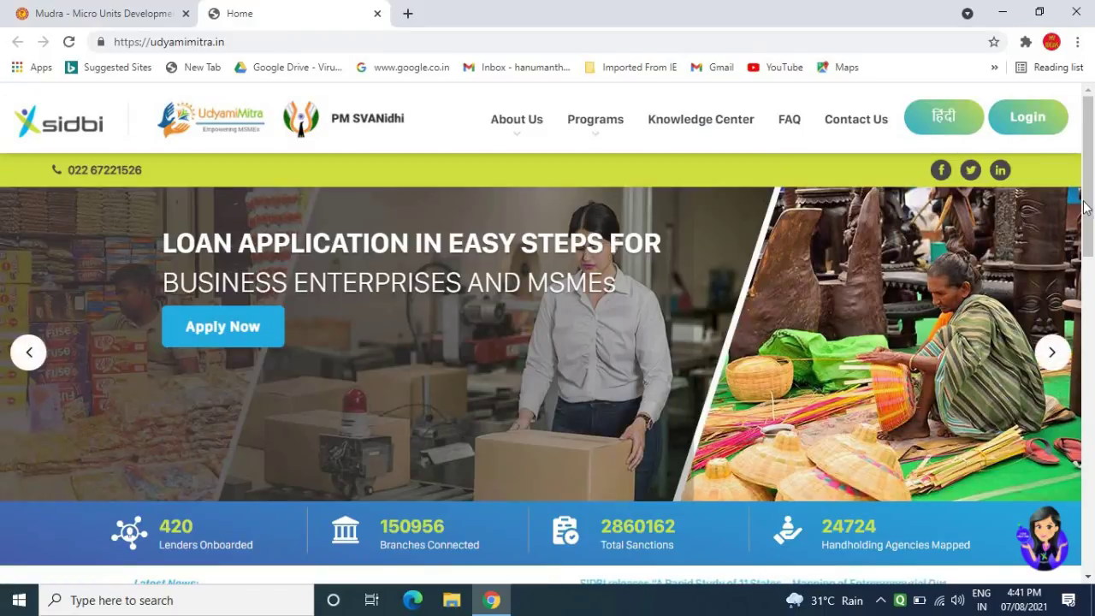
drag(1093, 210, 1080, 344)
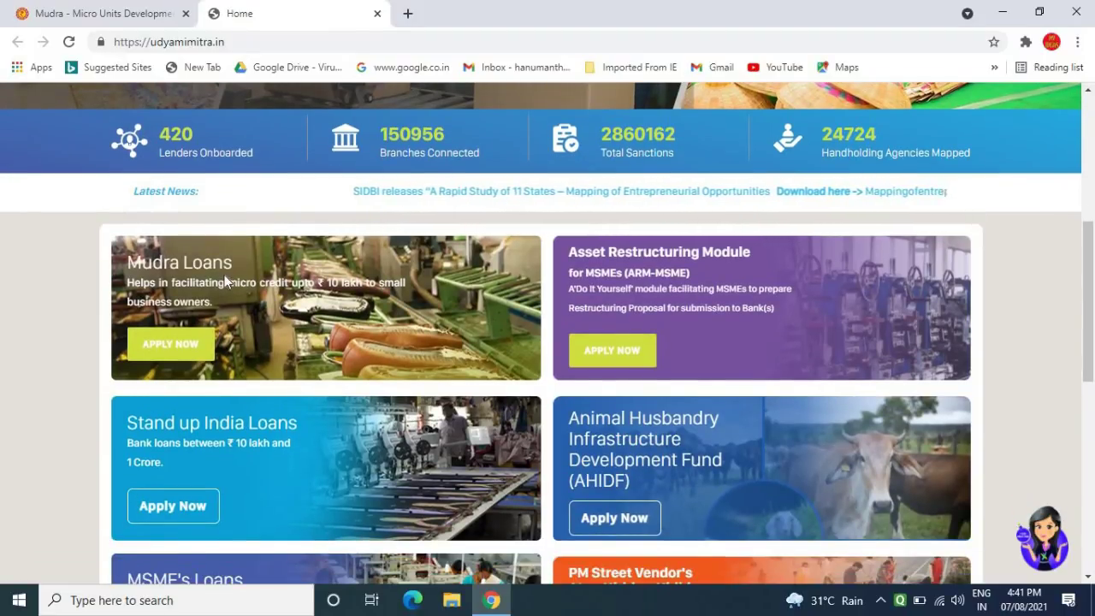
click(174, 352)
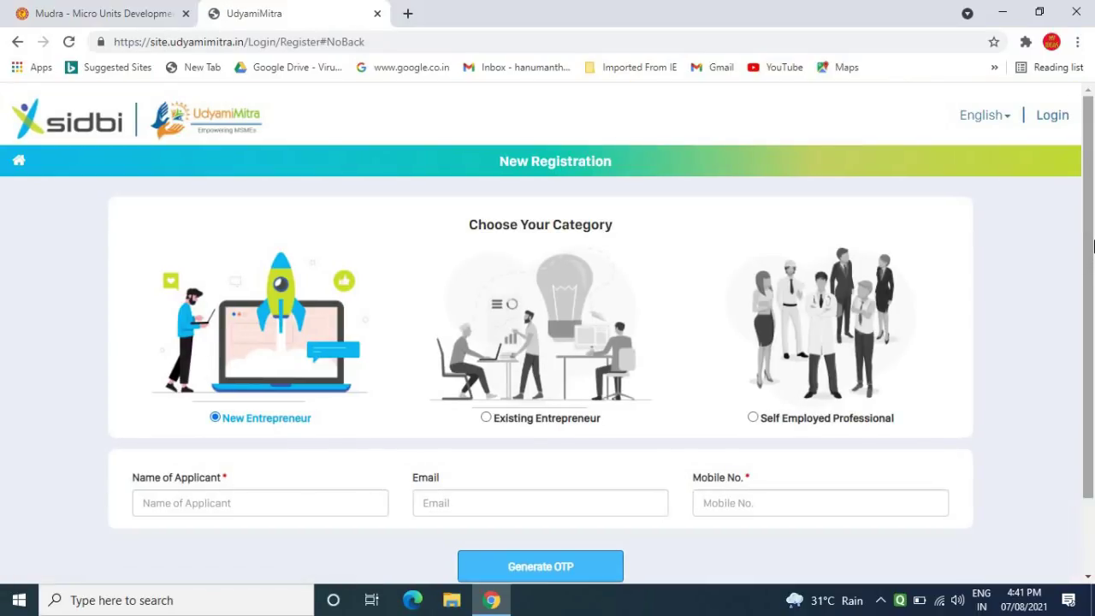
scroll(1094, 247, down, 1)
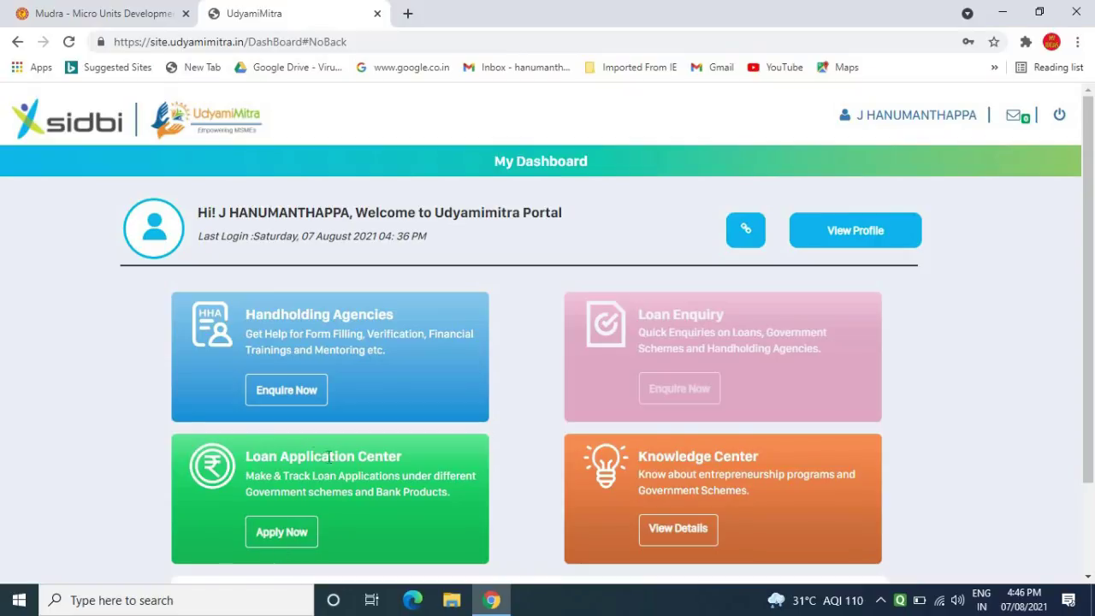
- Start a new Mudra Shishu application for loans up to ₹50,000 from the Loan Application Center
click(288, 532)
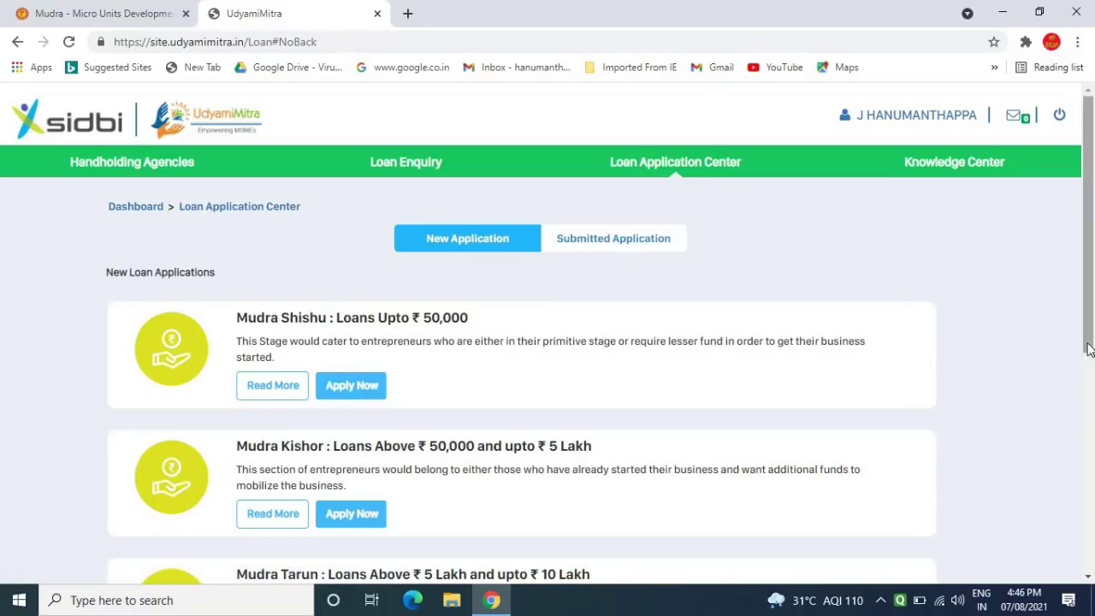
drag(1090, 349, 1090, 435)
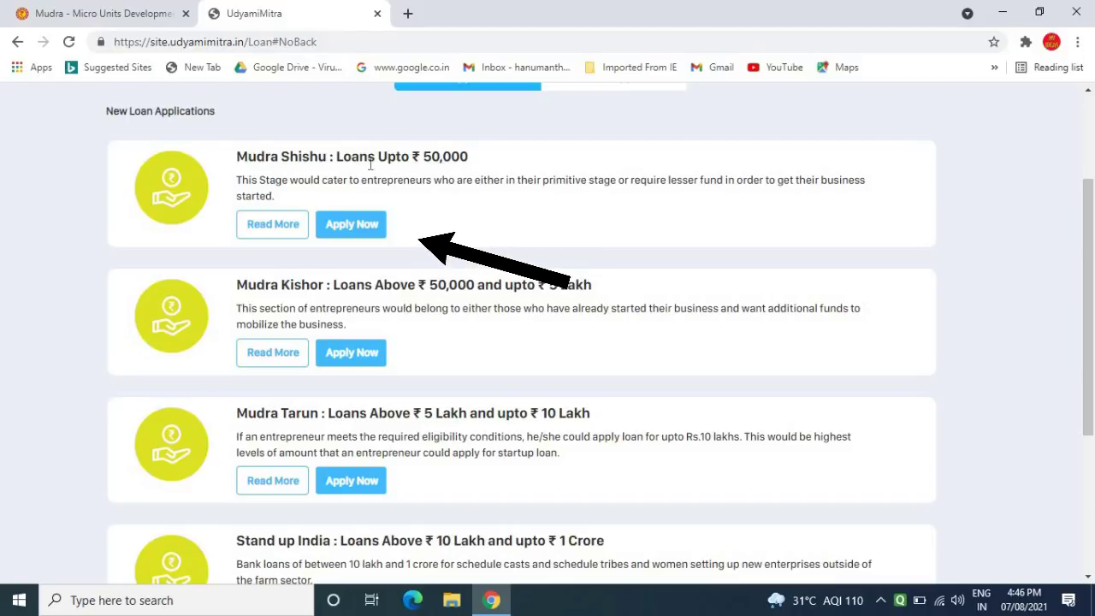
click(365, 239)
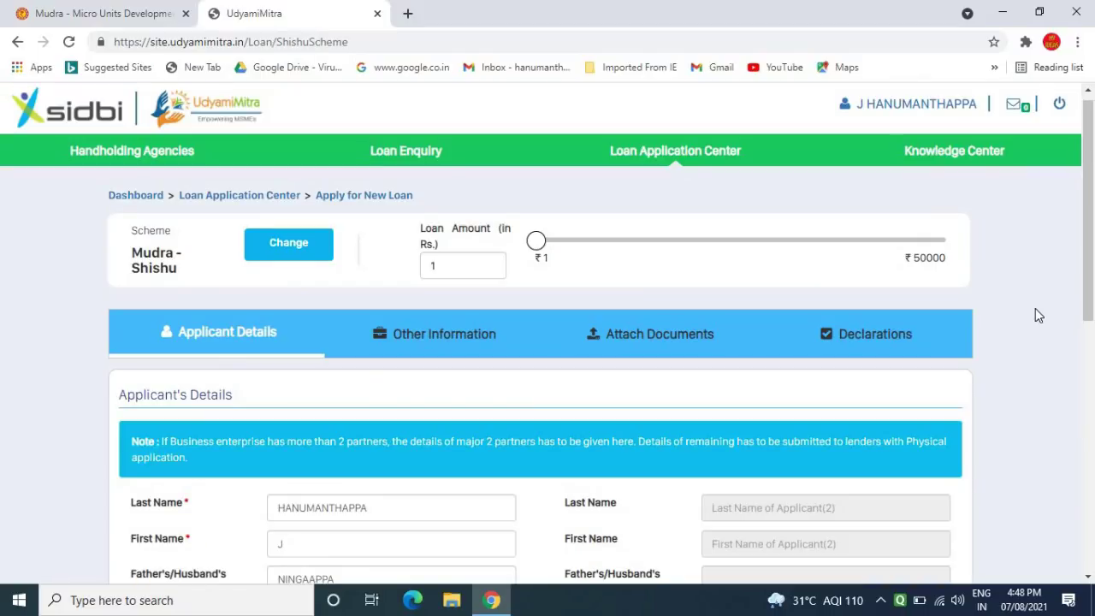
- Set the requested loan amount to 50000 rupees
click(453, 269)
key(BackSpace)
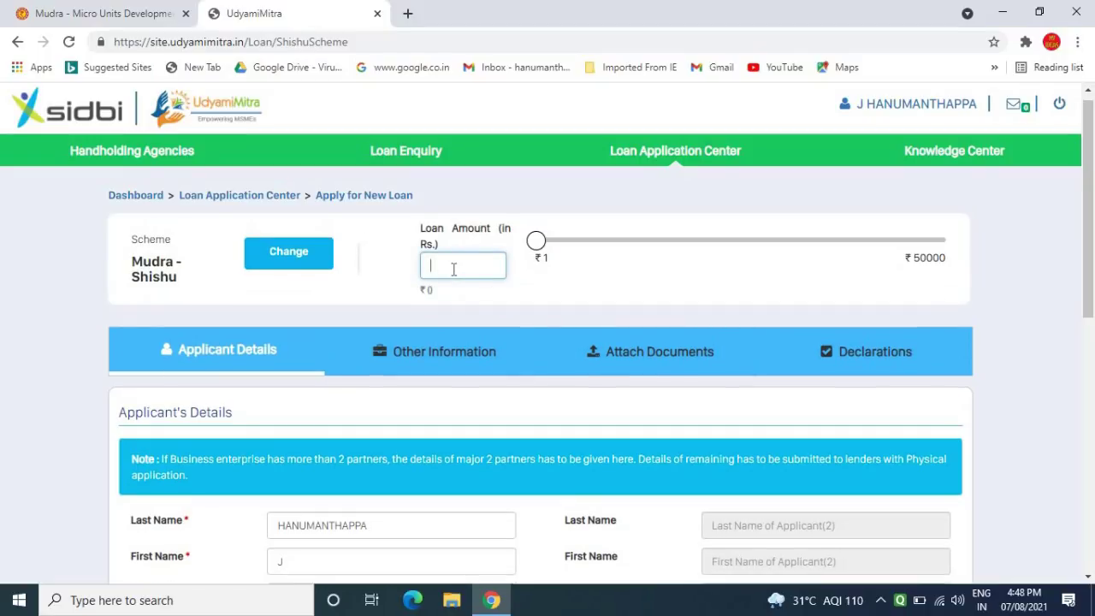
text(50000)
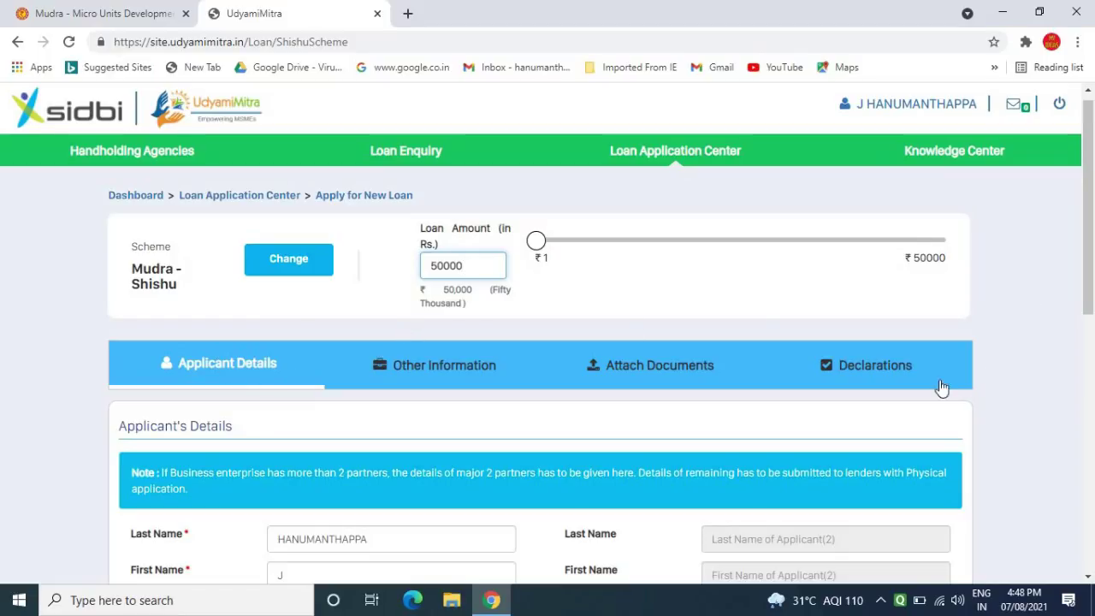
- Review the available choices for constitution and for the residential state and district in the applicant's details
drag(1089, 303, 1087, 438)
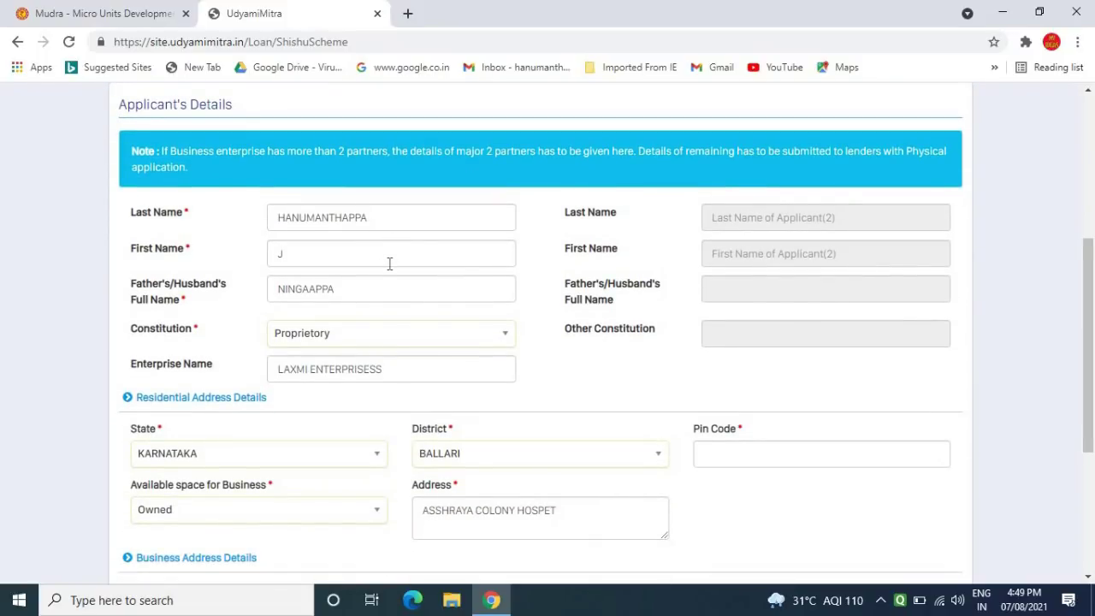
click(350, 340)
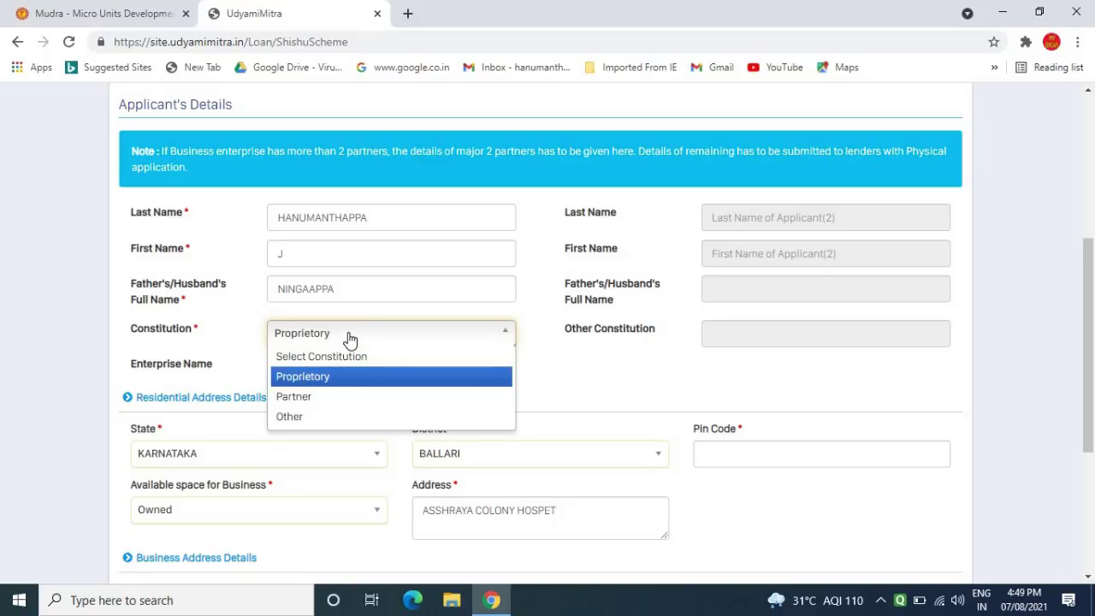
click(61, 361)
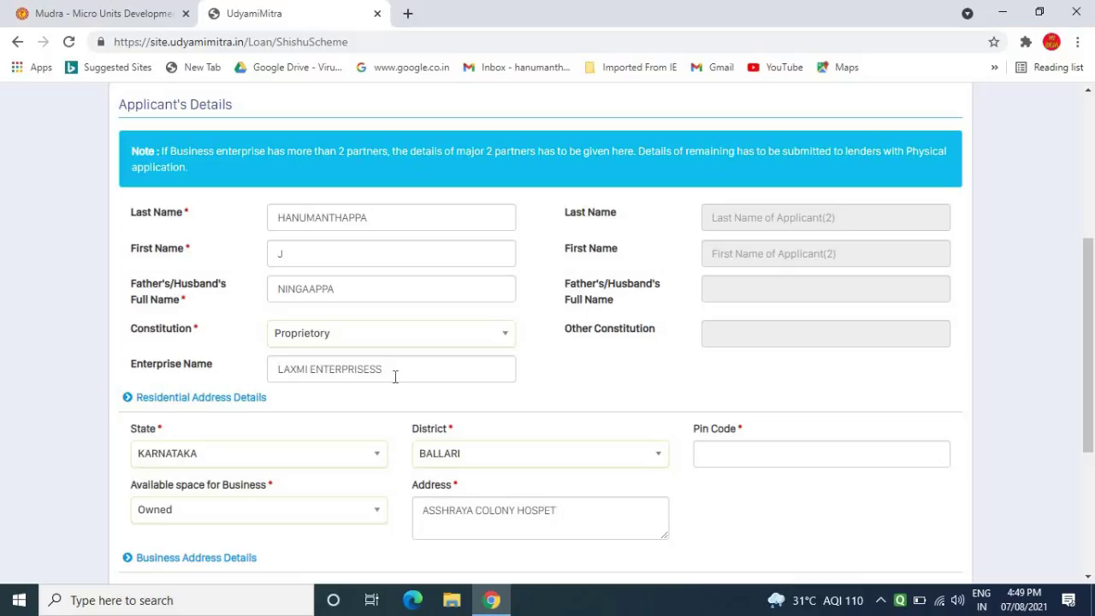
click(248, 468)
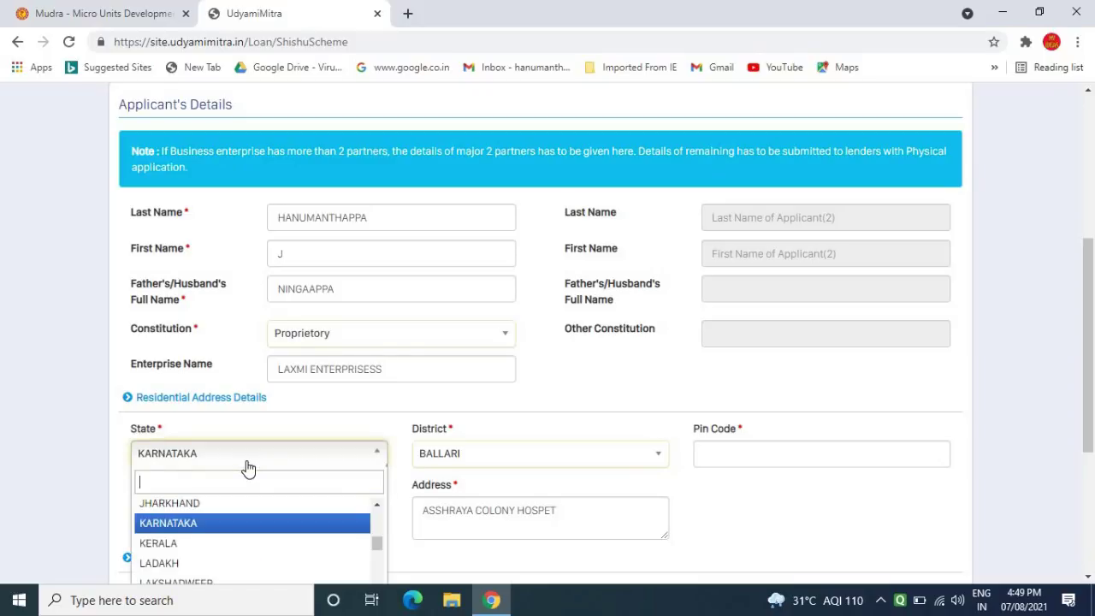
click(500, 459)
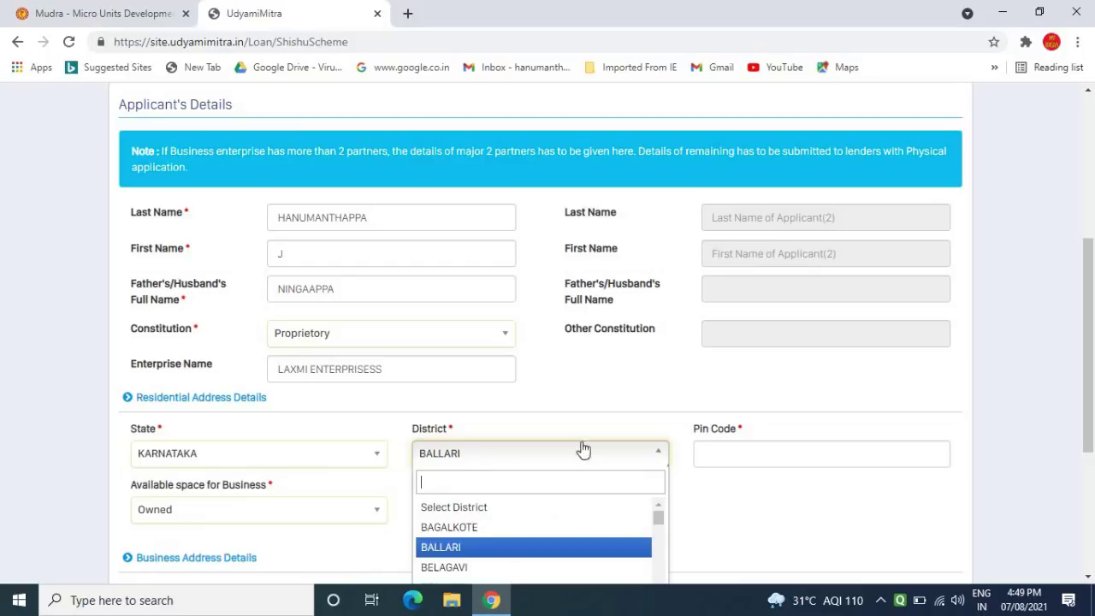
- Enter the residential postal code and set the available space for business to Owned
click(750, 457)
text(583)
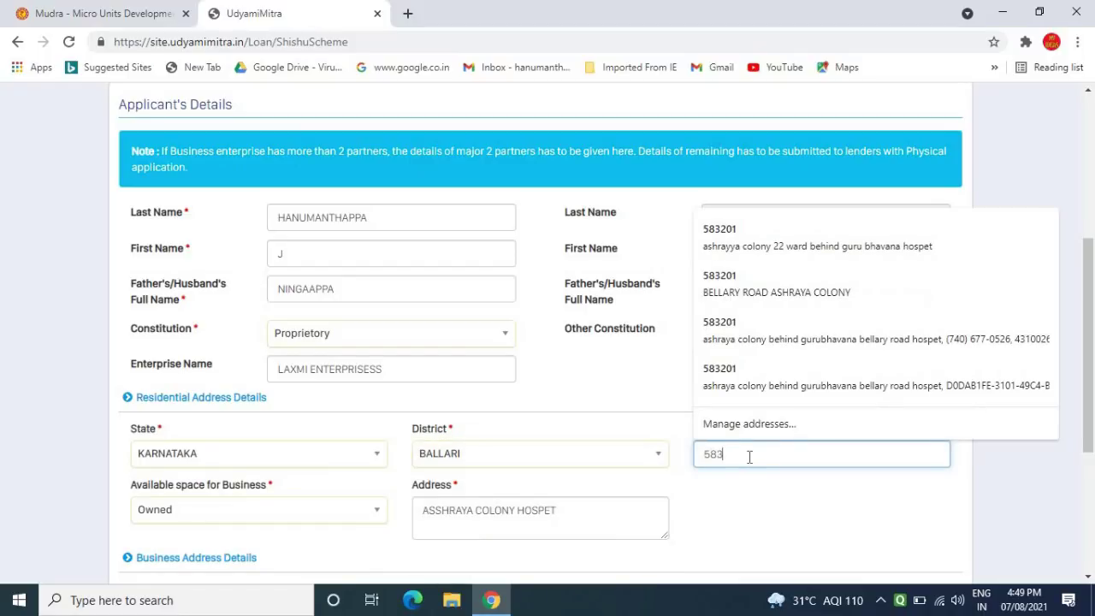
text(201)
click(1069, 524)
scroll(1090, 441, down, 2)
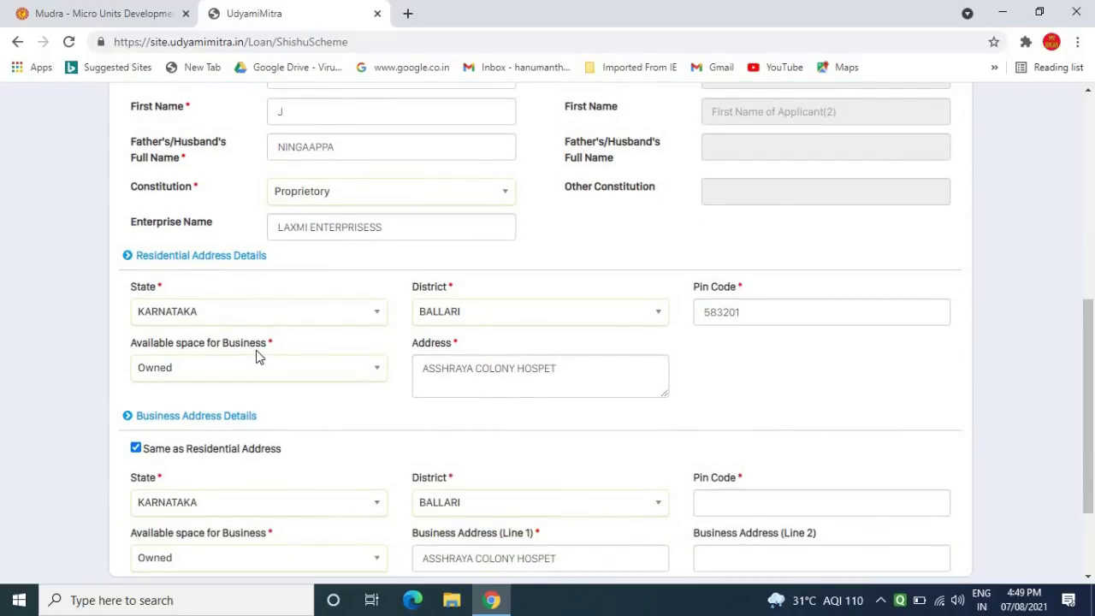
click(236, 373)
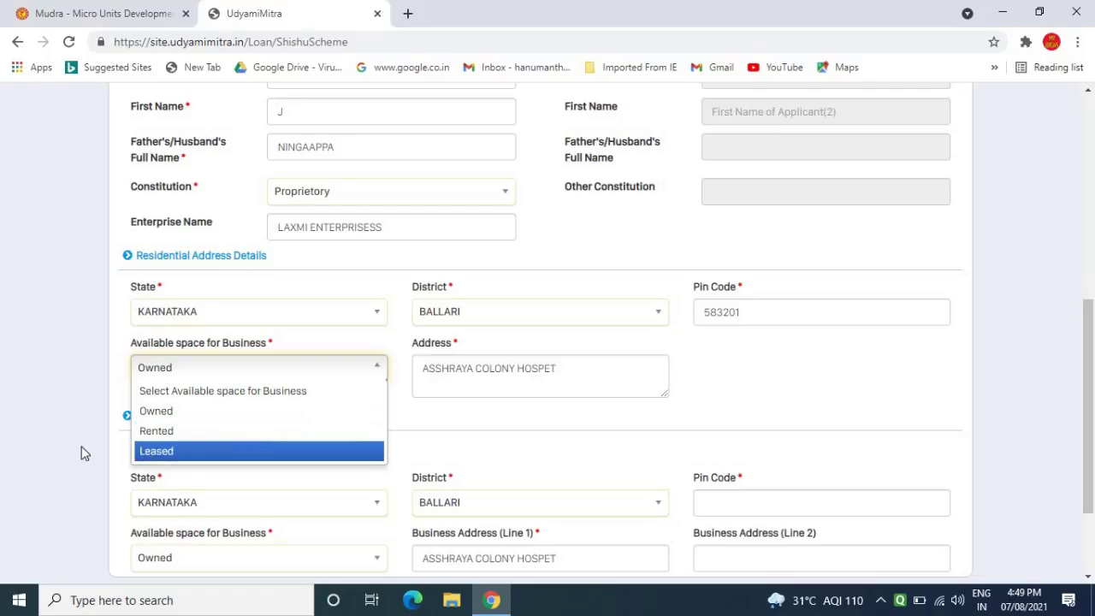
click(255, 410)
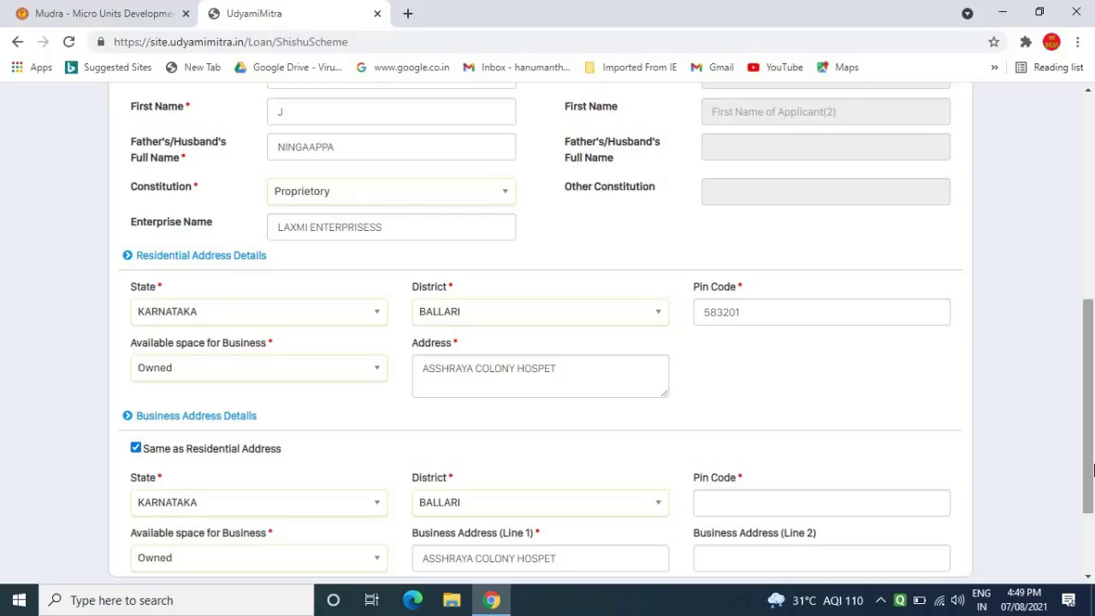
- Go to the application's Other Information section and expand Personal Information
drag(1093, 469, 1093, 534)
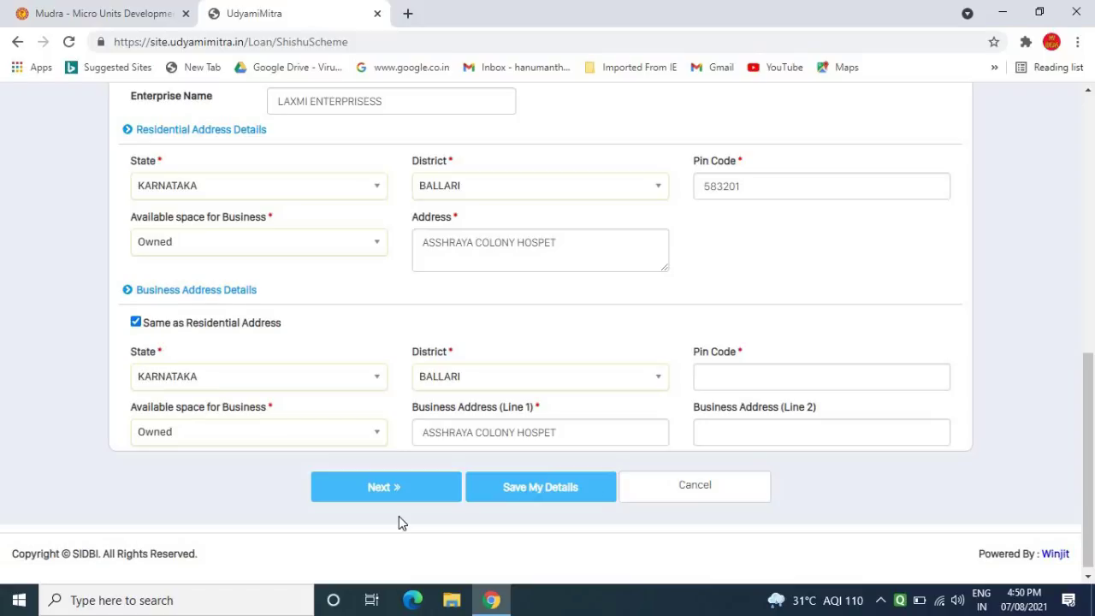
drag(1091, 410, 1092, 402)
click(477, 293)
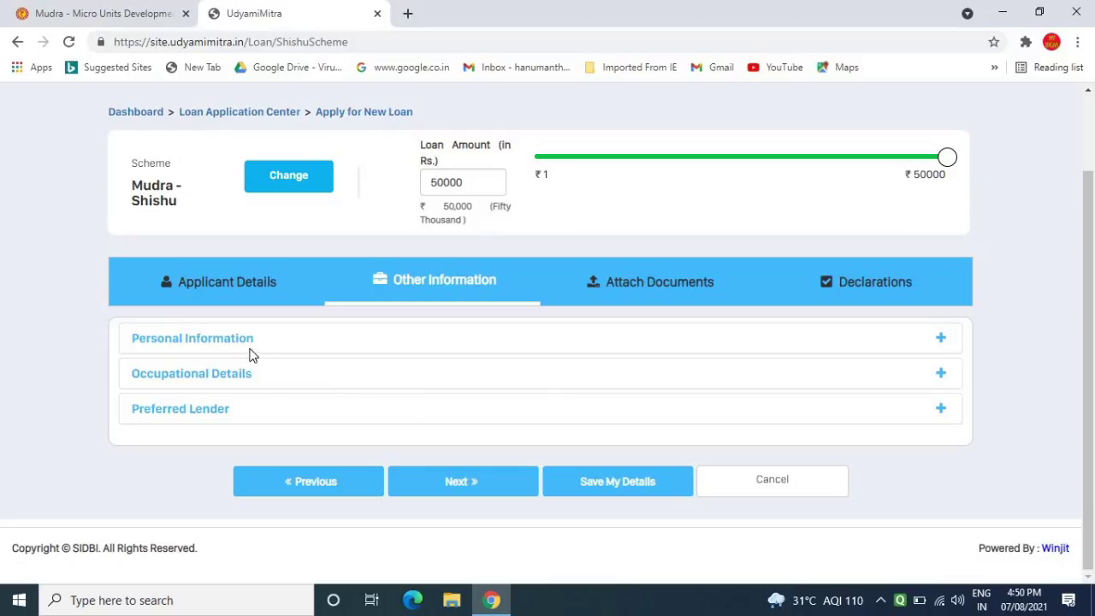
click(941, 339)
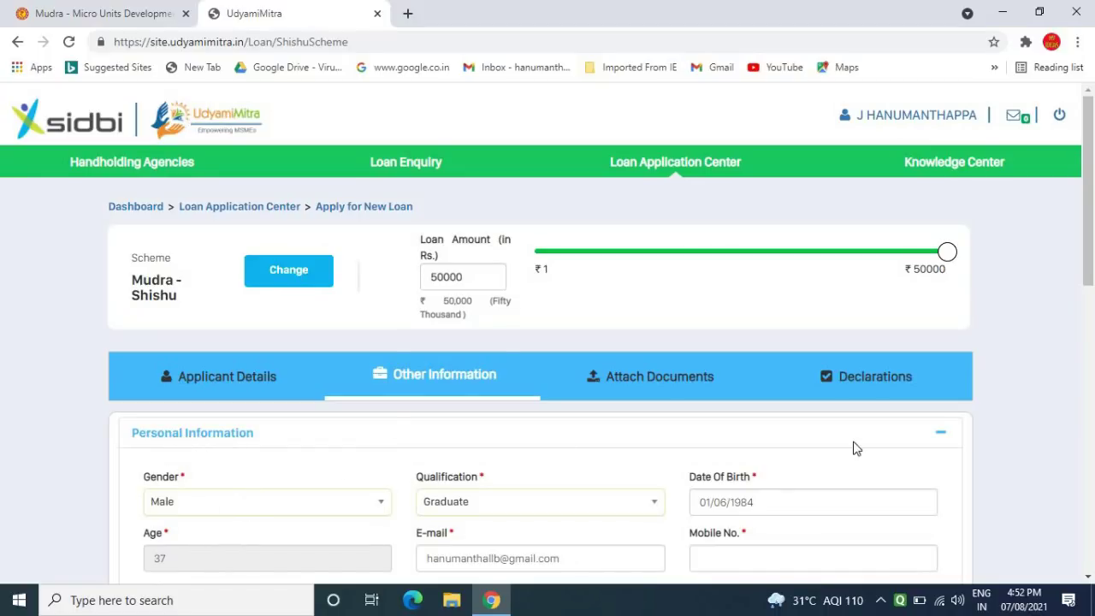
- Review the qualification and social category choices in the applicant's personal information
drag(1089, 267, 1085, 337)
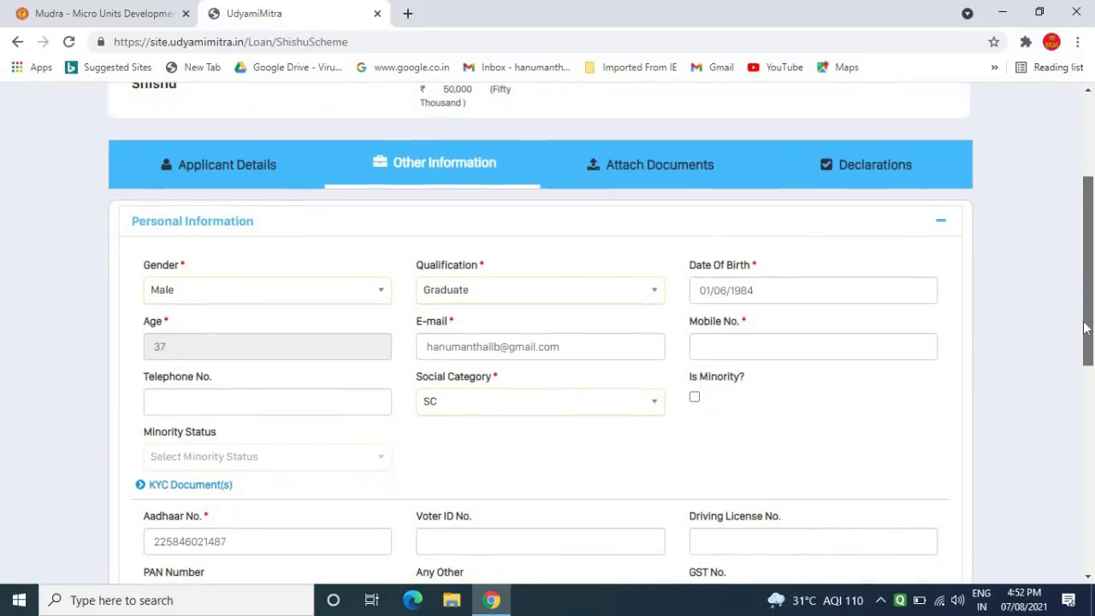
click(645, 301)
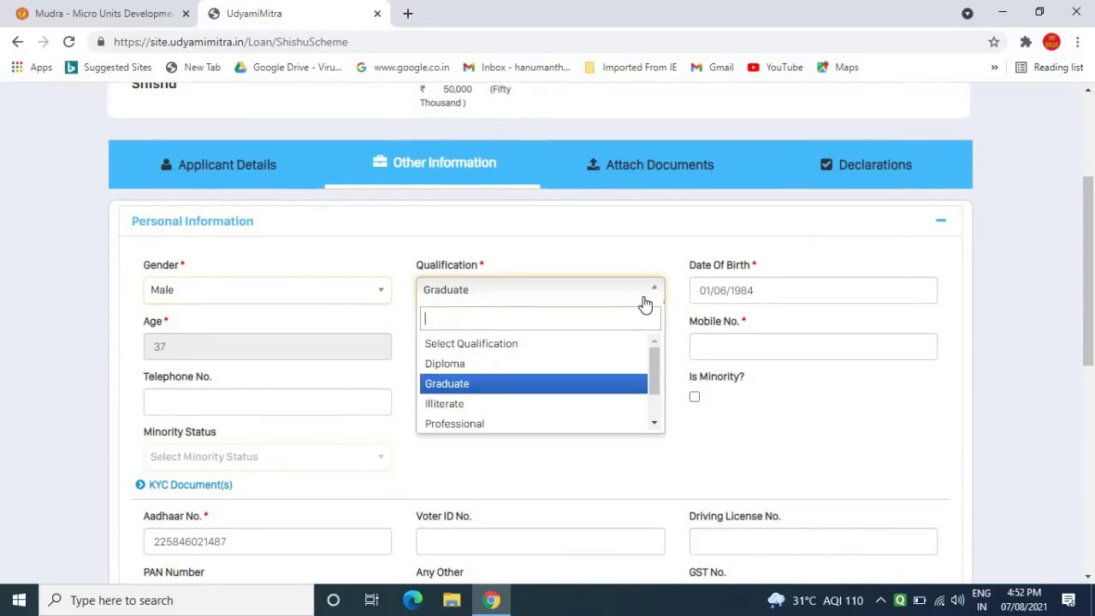
click(651, 260)
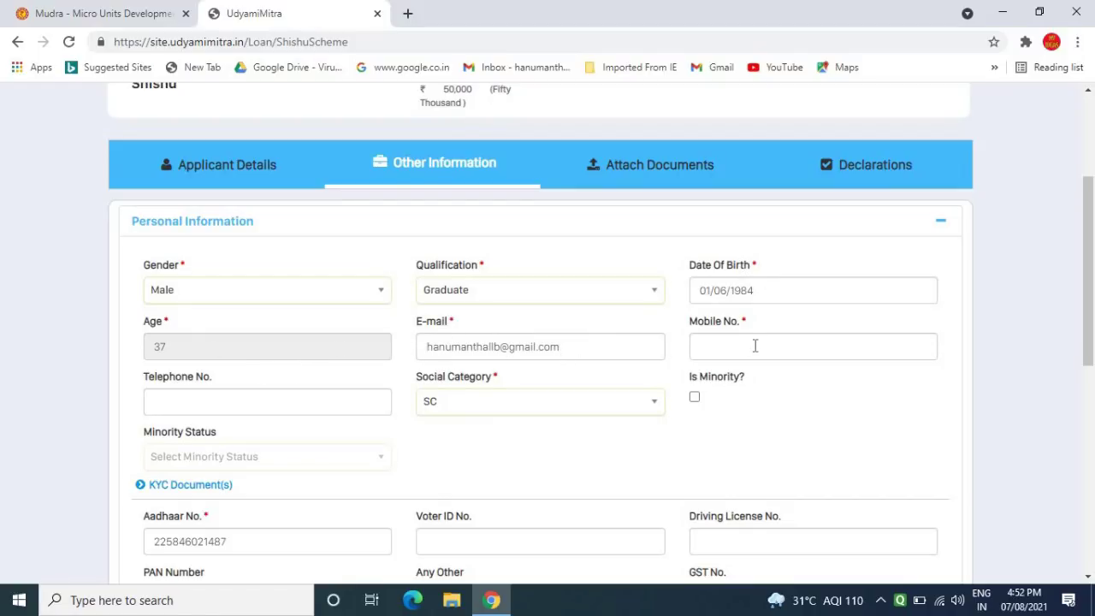
click(529, 413)
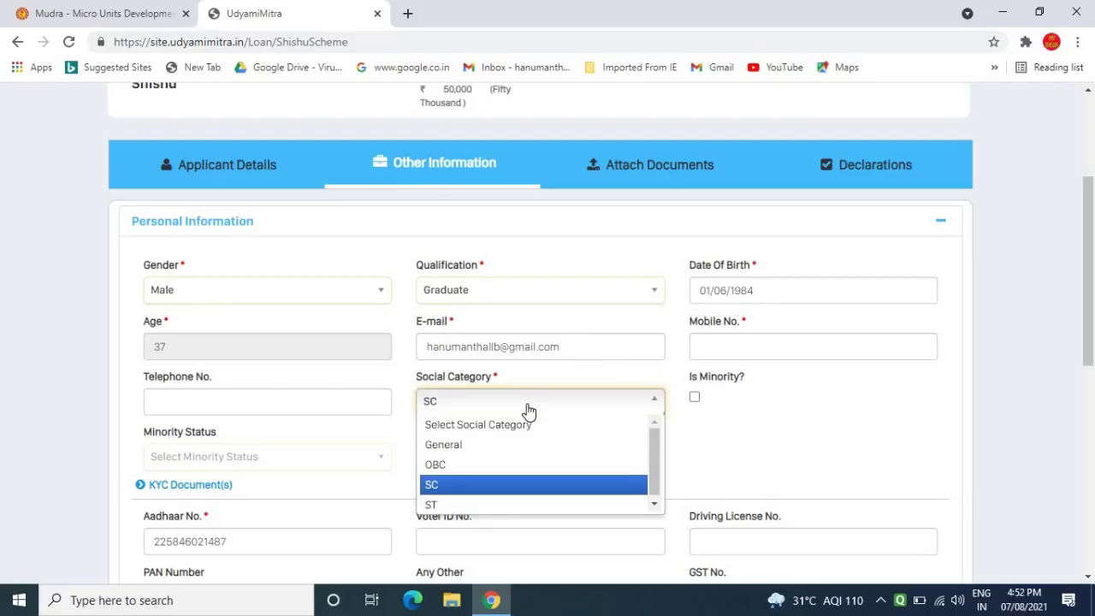
click(529, 412)
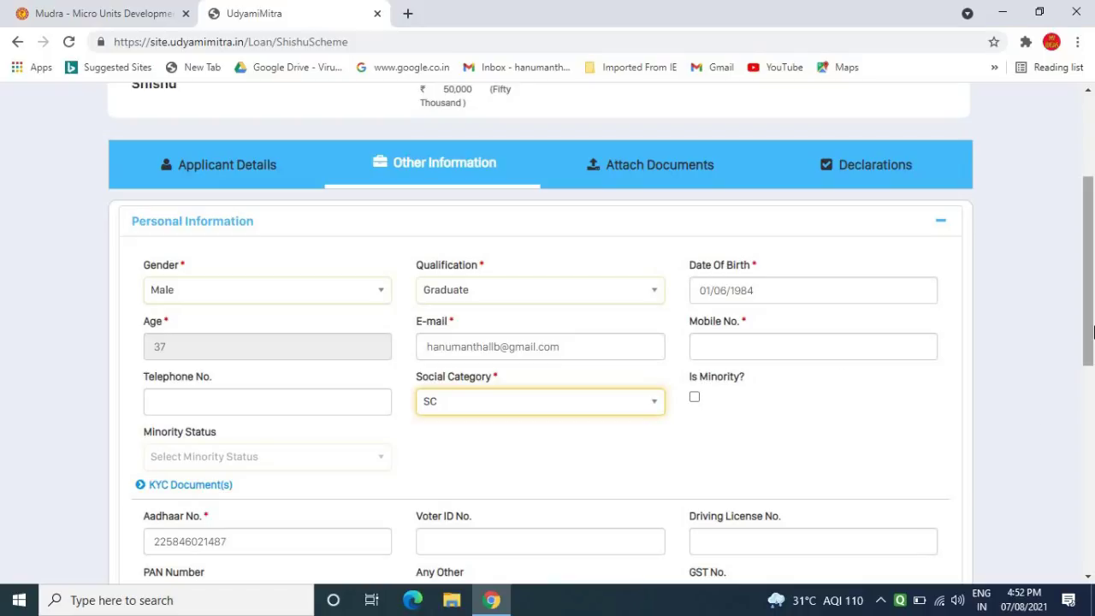
- Check the New Business Enterprise choices under Line of Business Activity
drag(1094, 332, 1090, 415)
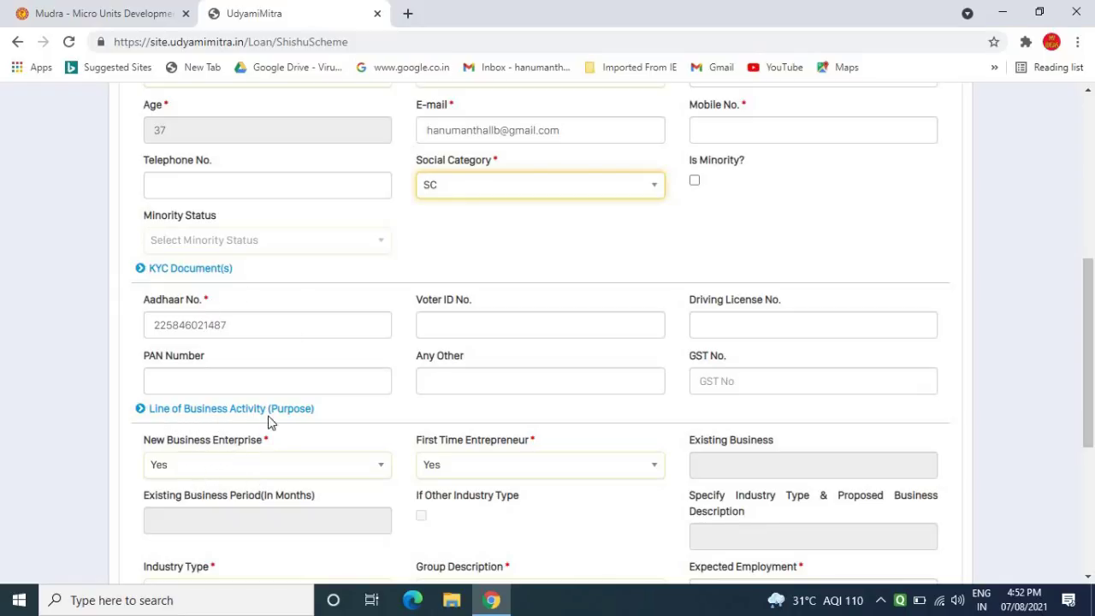
click(349, 477)
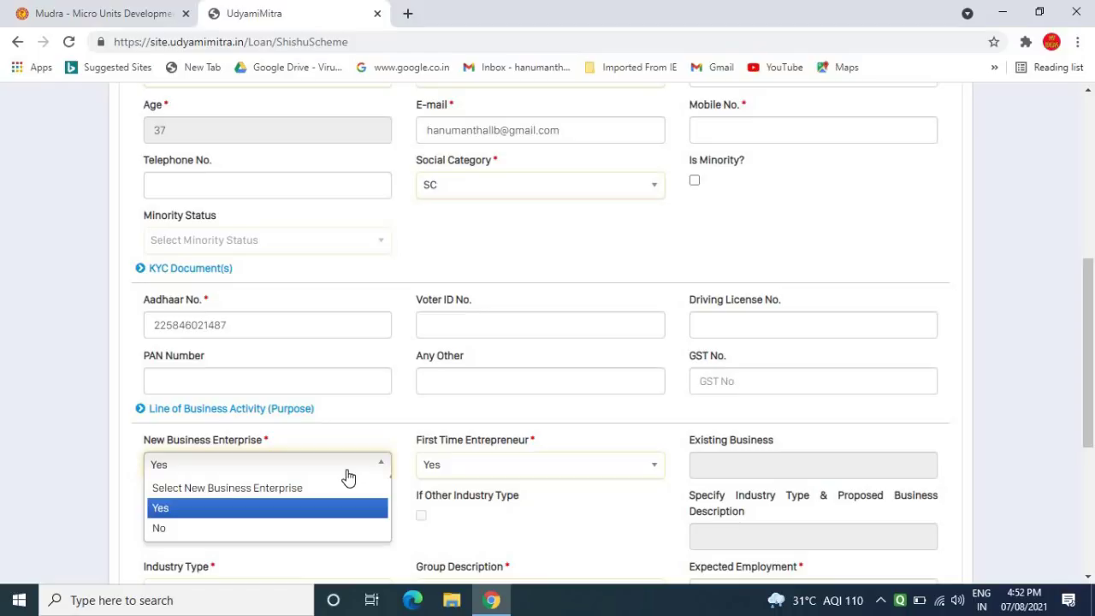
click(348, 477)
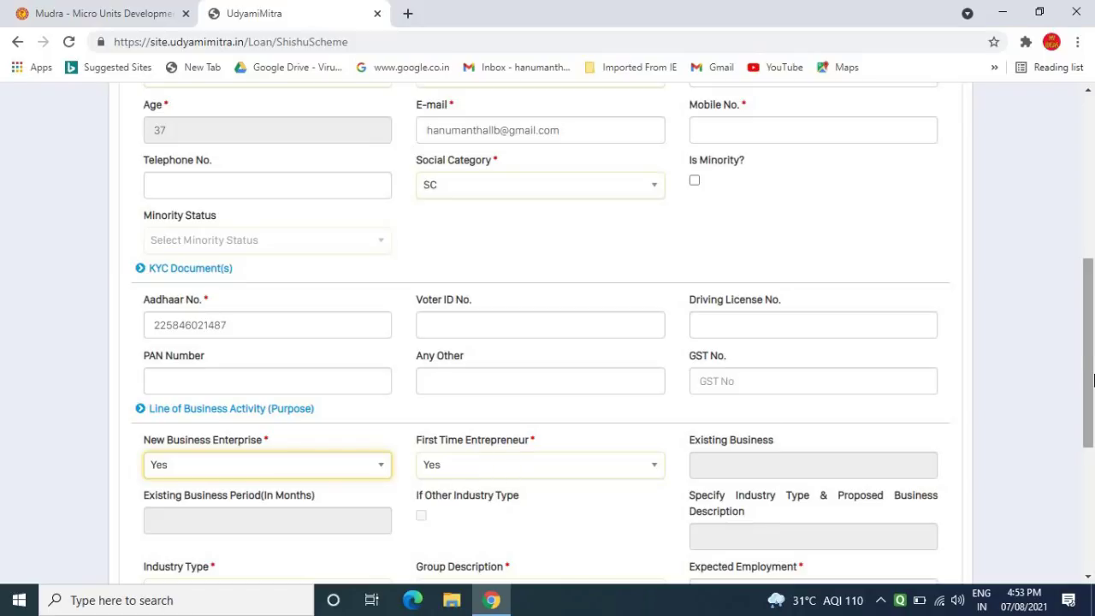
- Review the Industry Type and Proposed Business choices for the line of business activity
drag(1093, 380, 1092, 481)
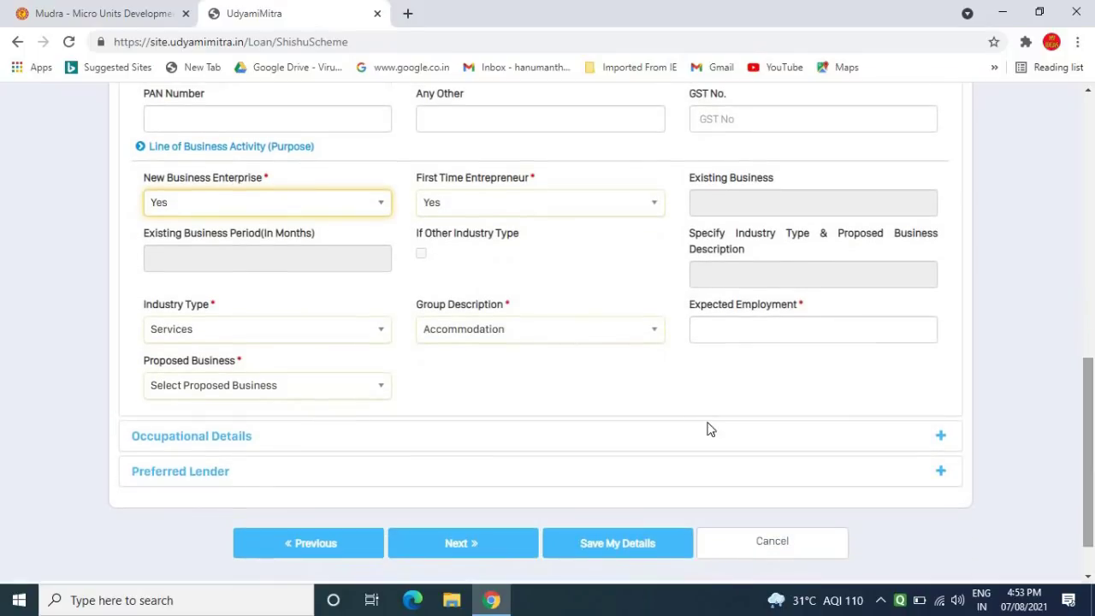
click(335, 337)
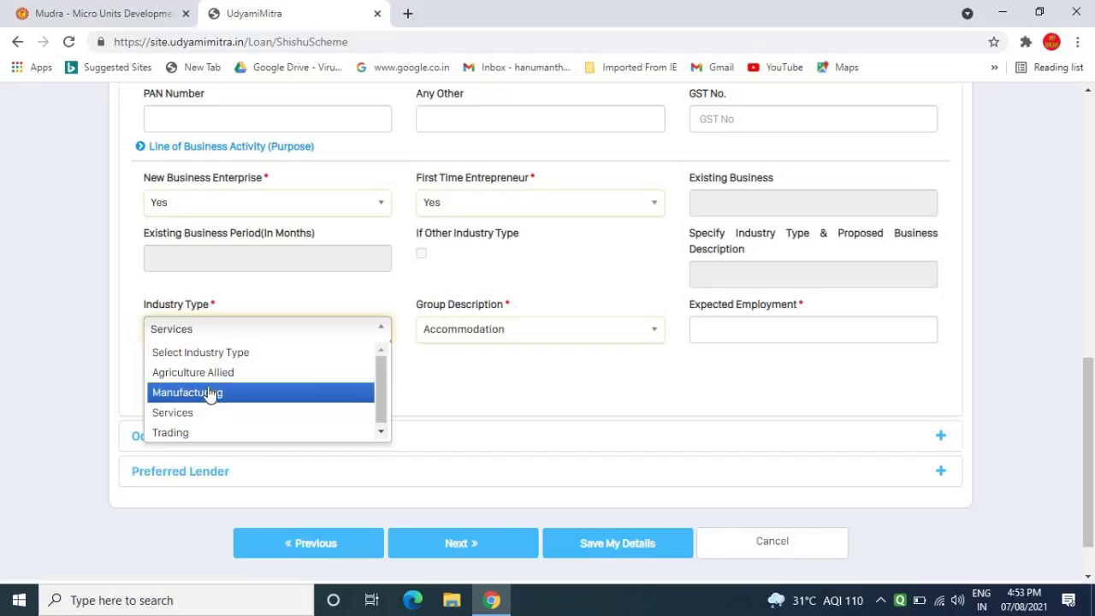
click(51, 397)
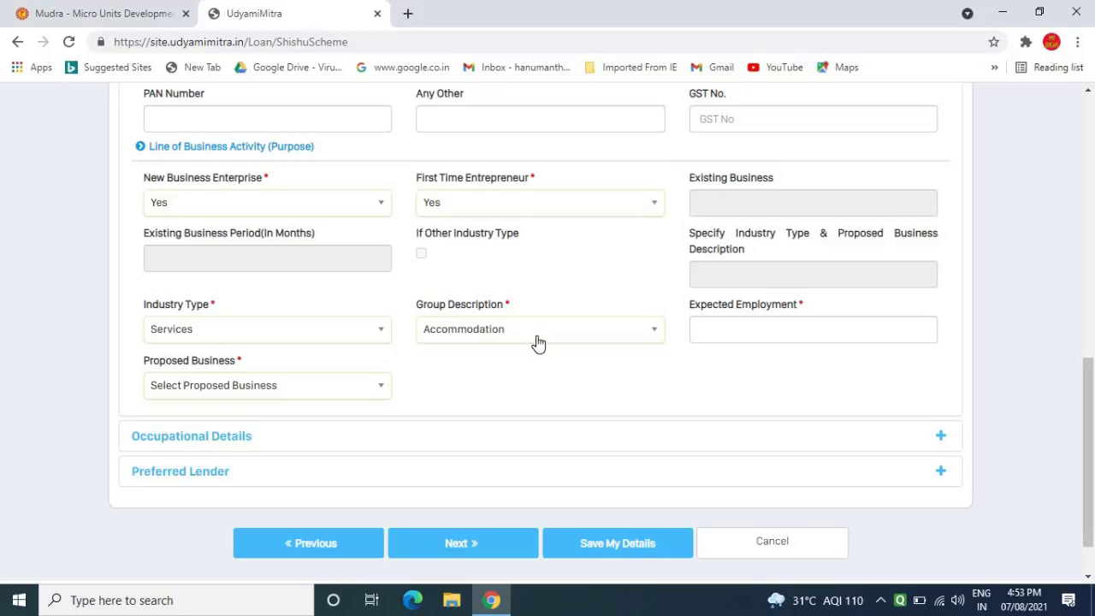
click(291, 392)
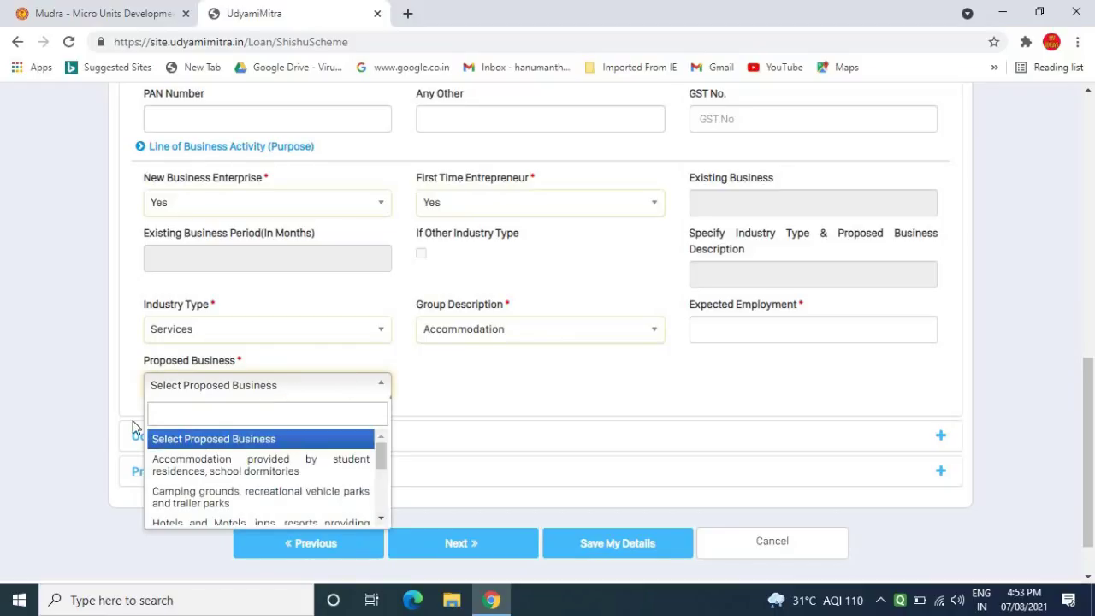
click(39, 415)
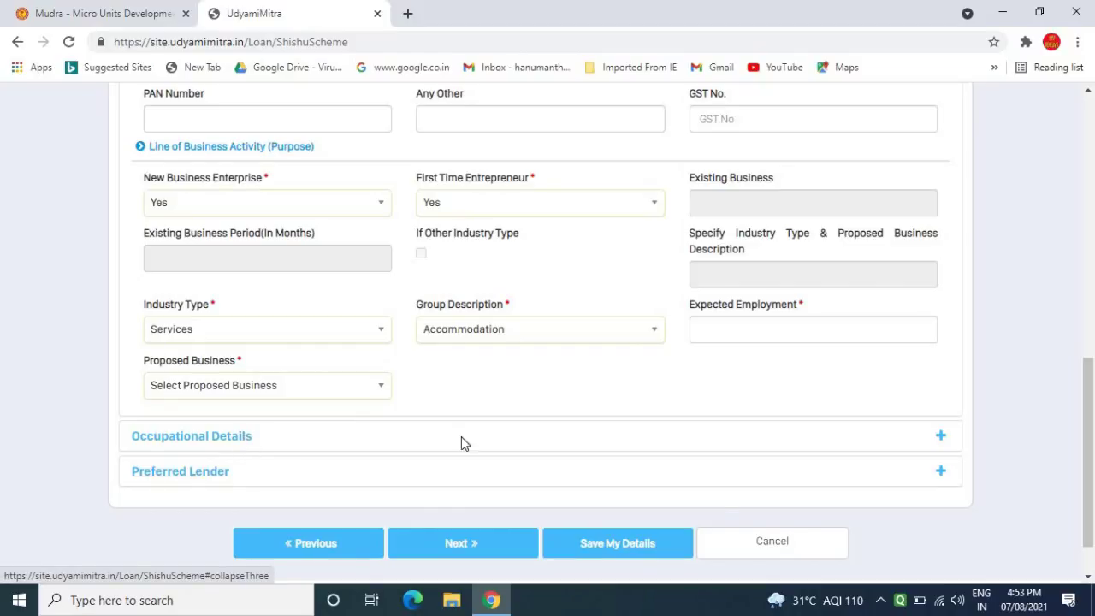
- Expand Occupational Details and review the annual sales, loan amount required and existing account fields
click(944, 439)
drag(1086, 409, 1086, 262)
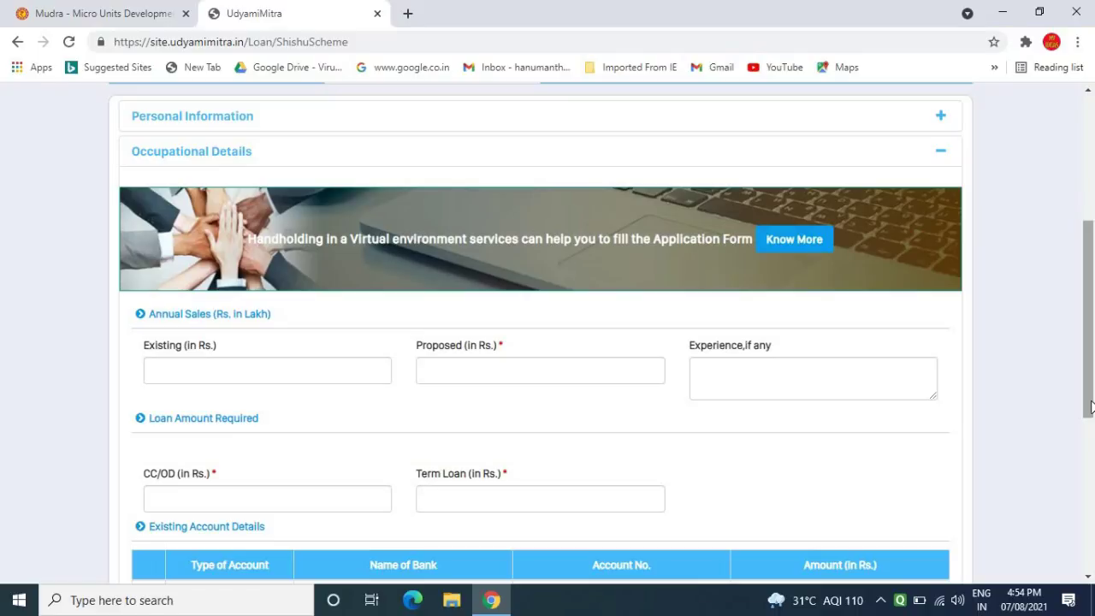
drag(1090, 406, 1087, 486)
drag(1085, 503, 1078, 557)
scroll(1079, 557, down, 1)
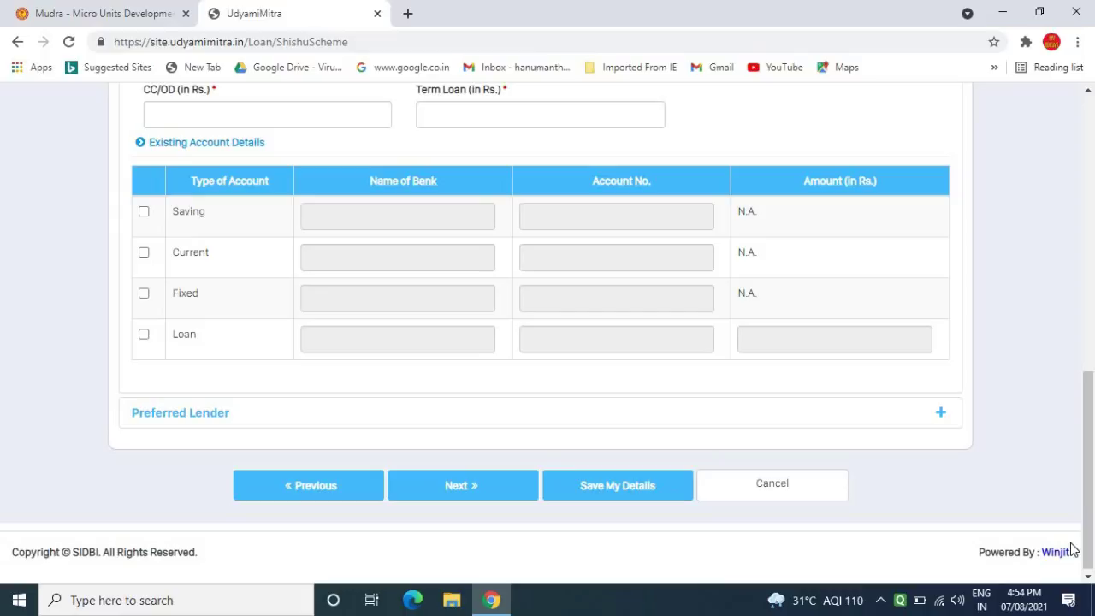
drag(1090, 506, 1085, 395)
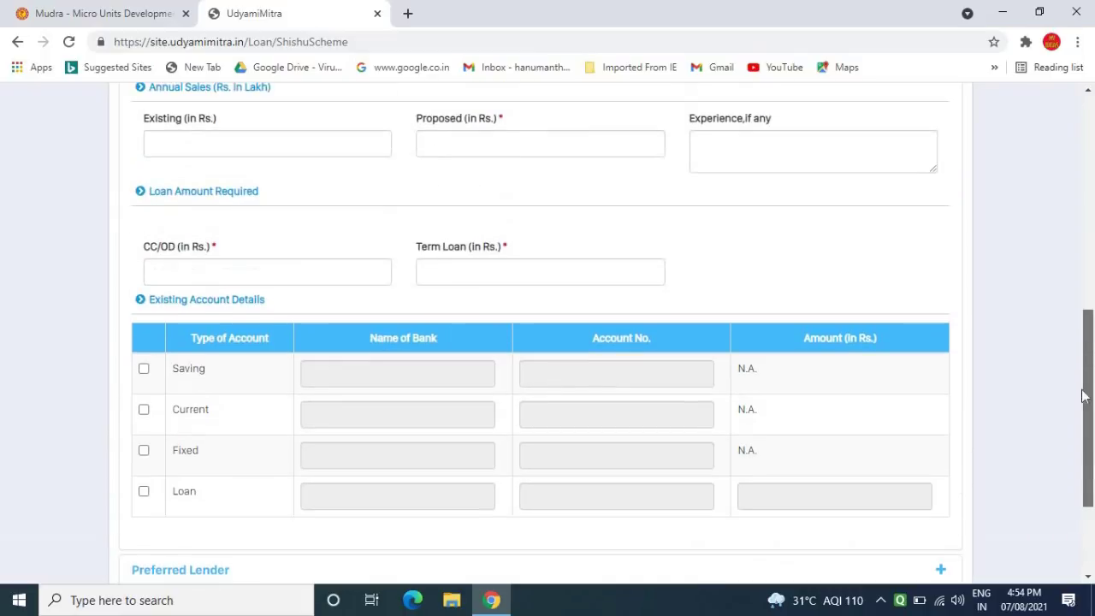
scroll(1086, 395, up, 3)
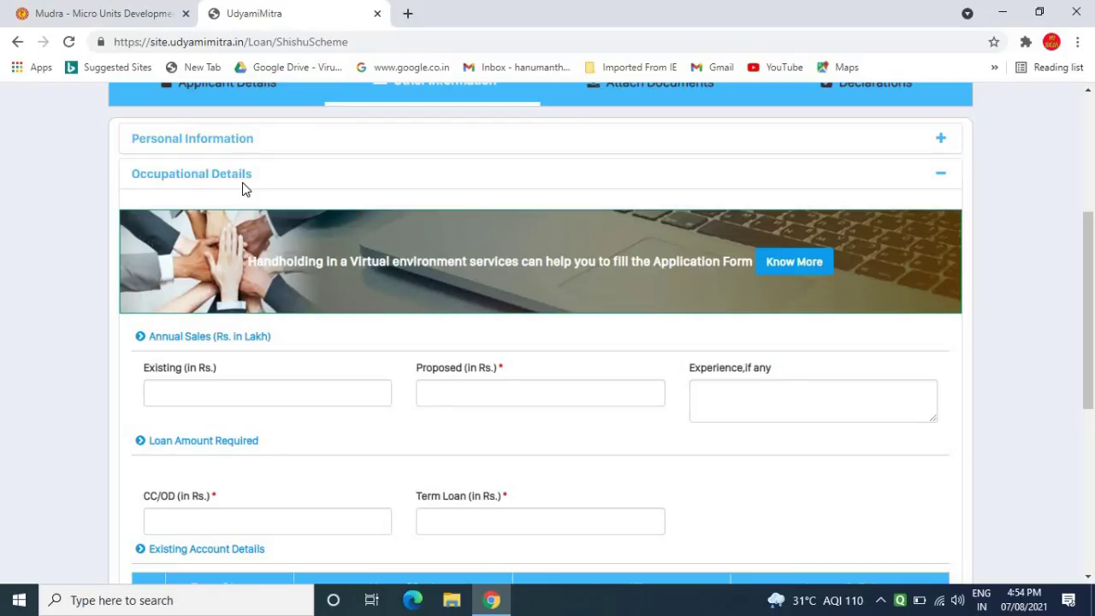
- Collapse Occupational Details and expand Preferred Lender to check the preferred lender question
click(192, 174)
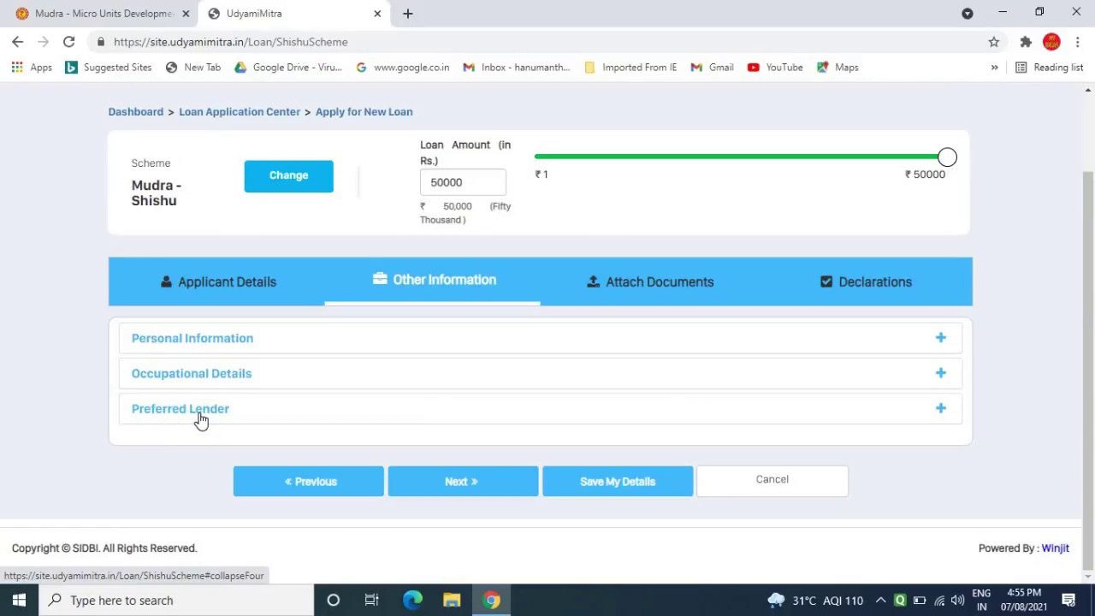
click(201, 421)
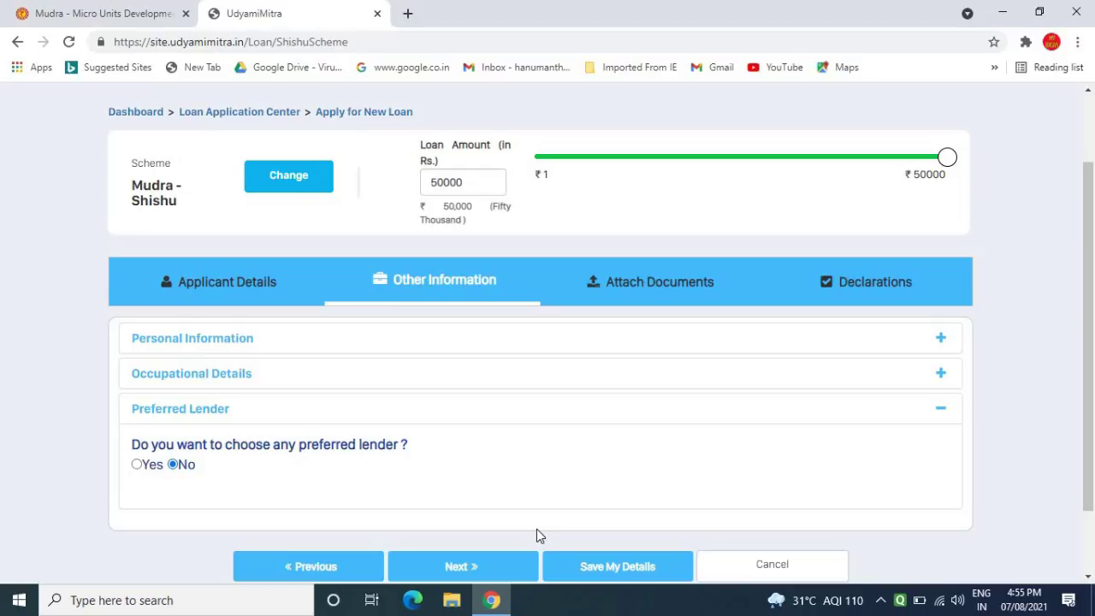
- Go to the Attach Documents section and review the ID proof types, address proof types and remaining document upload fields
click(638, 294)
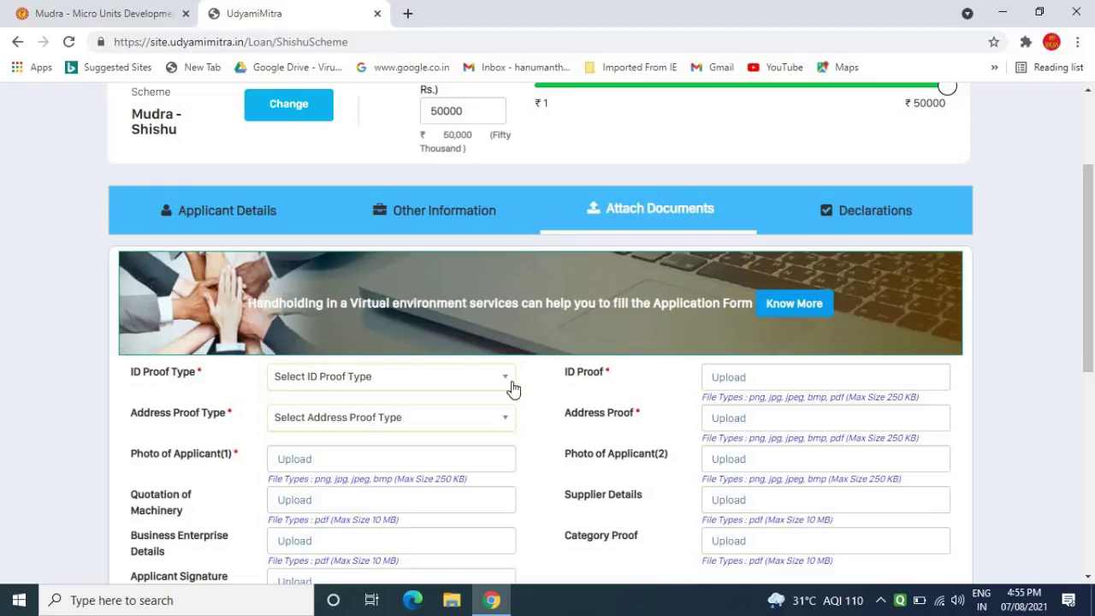
click(389, 385)
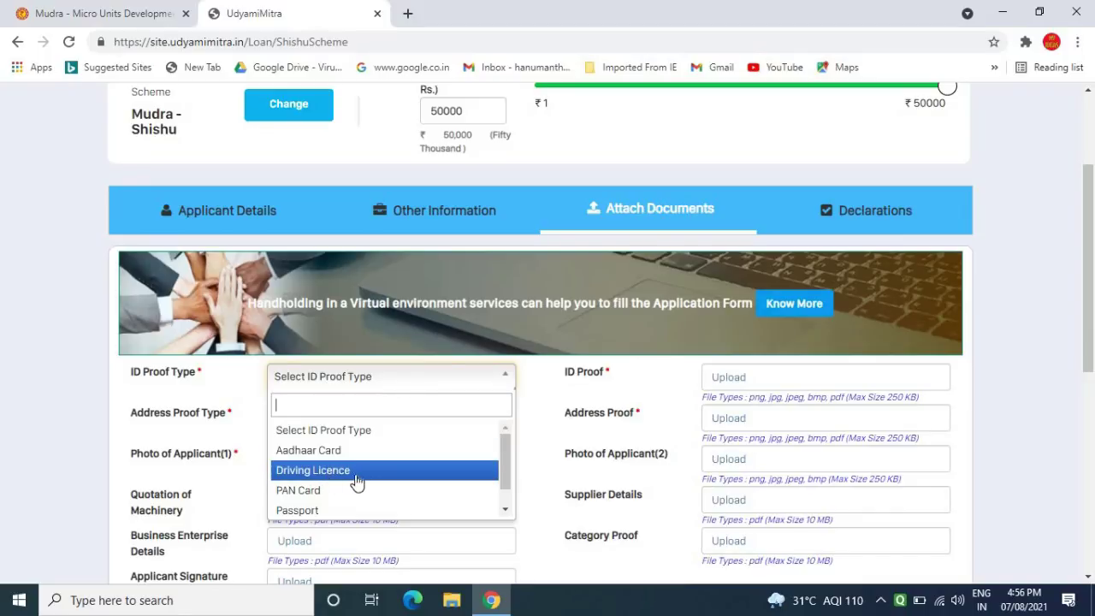
click(52, 448)
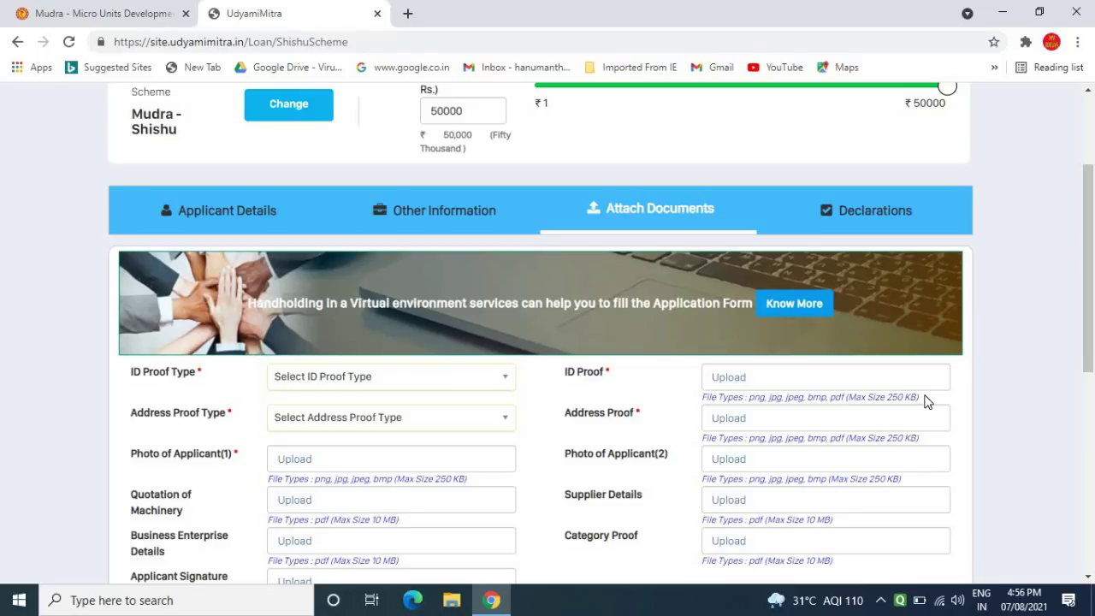
click(374, 427)
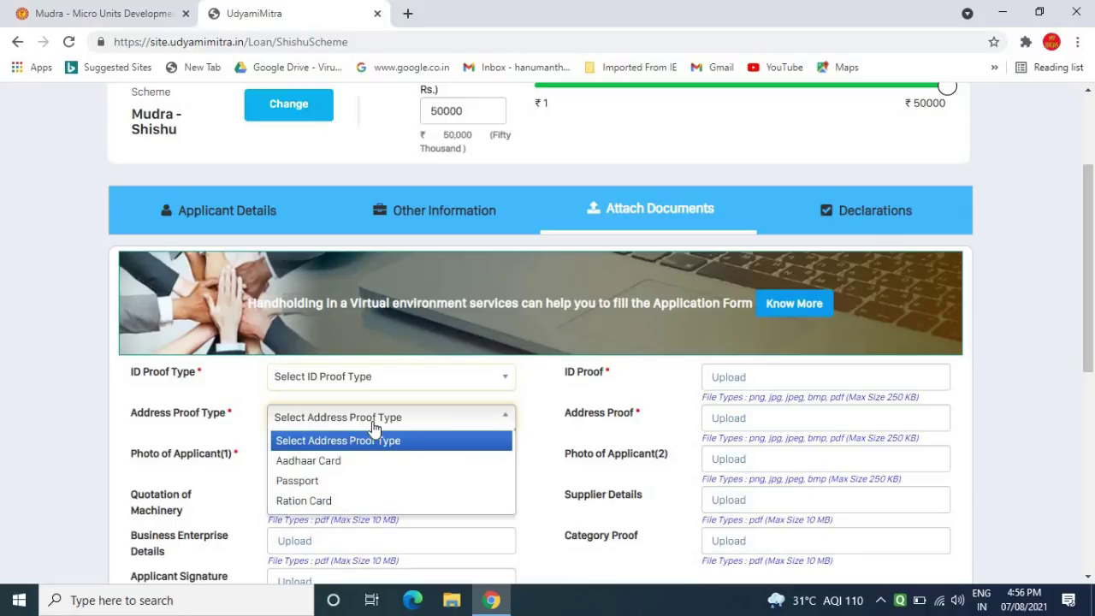
click(69, 430)
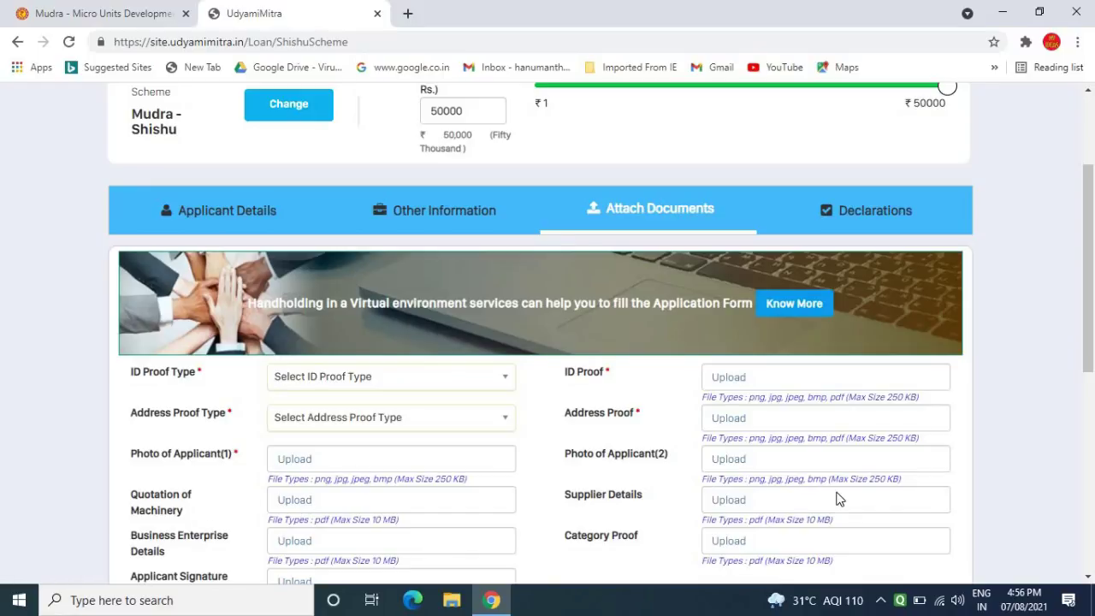
drag(1093, 369, 1086, 565)
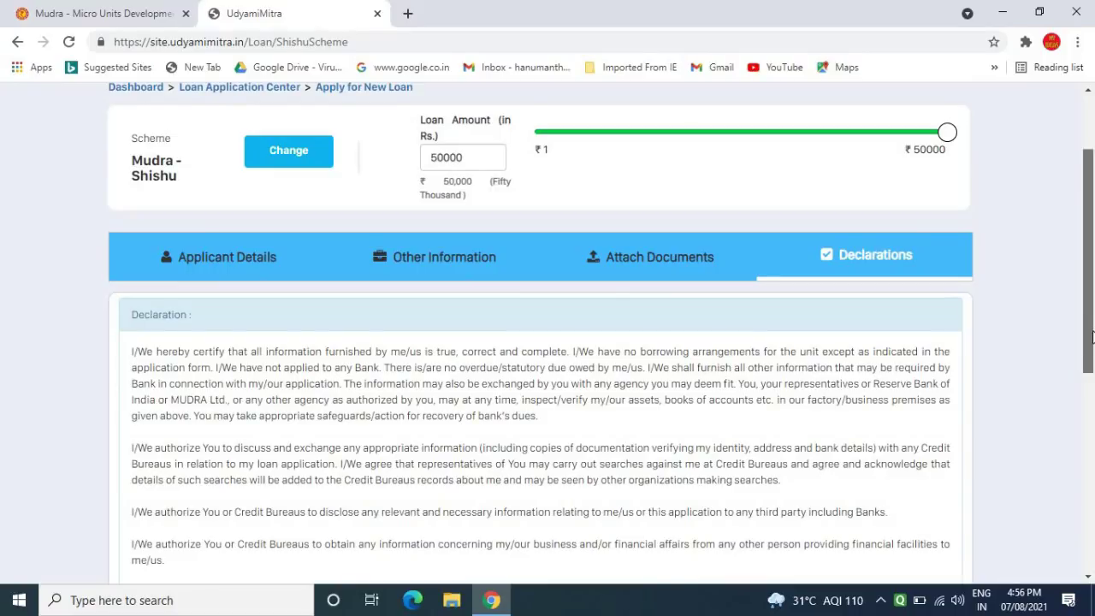
- In the Declarations section, accept the statement about member lending institutions picking up the application and tick I Agree
drag(1092, 336, 1080, 539)
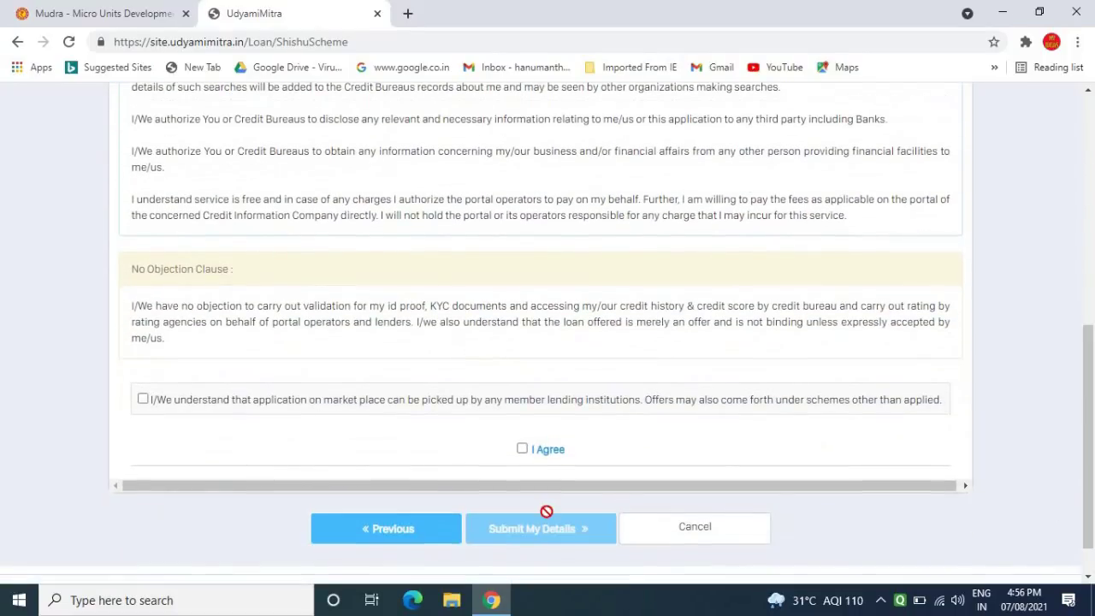
click(143, 400)
click(522, 449)
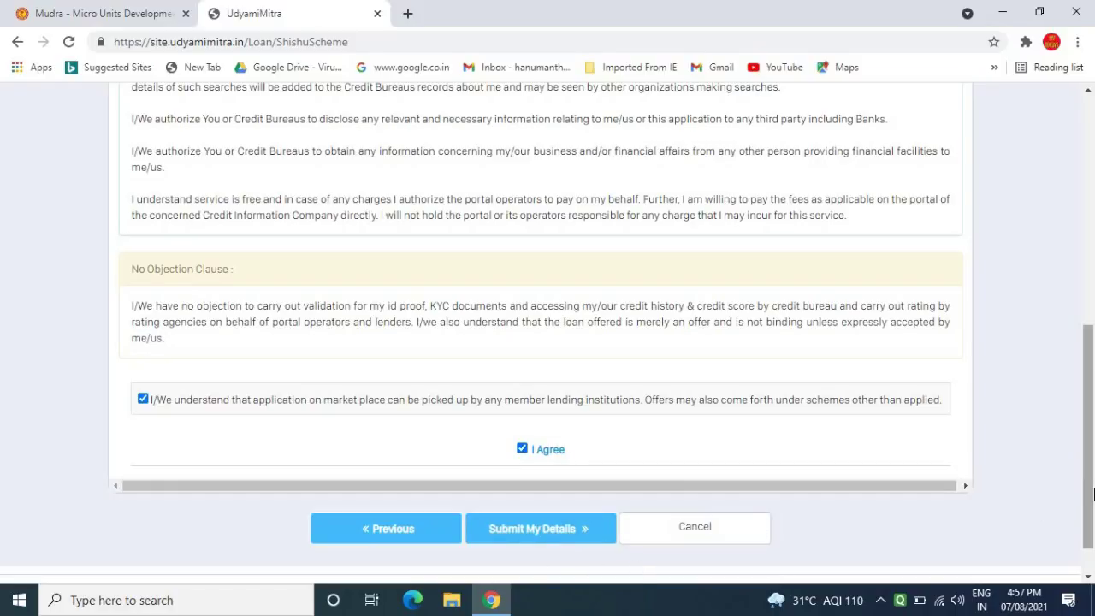
drag(1093, 496, 1082, 276)
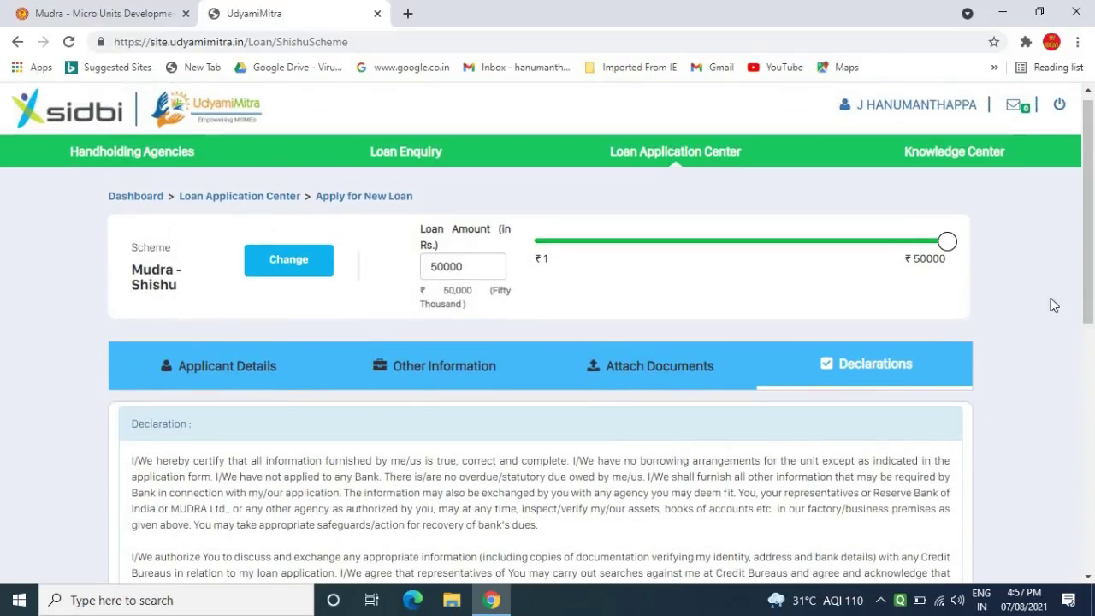